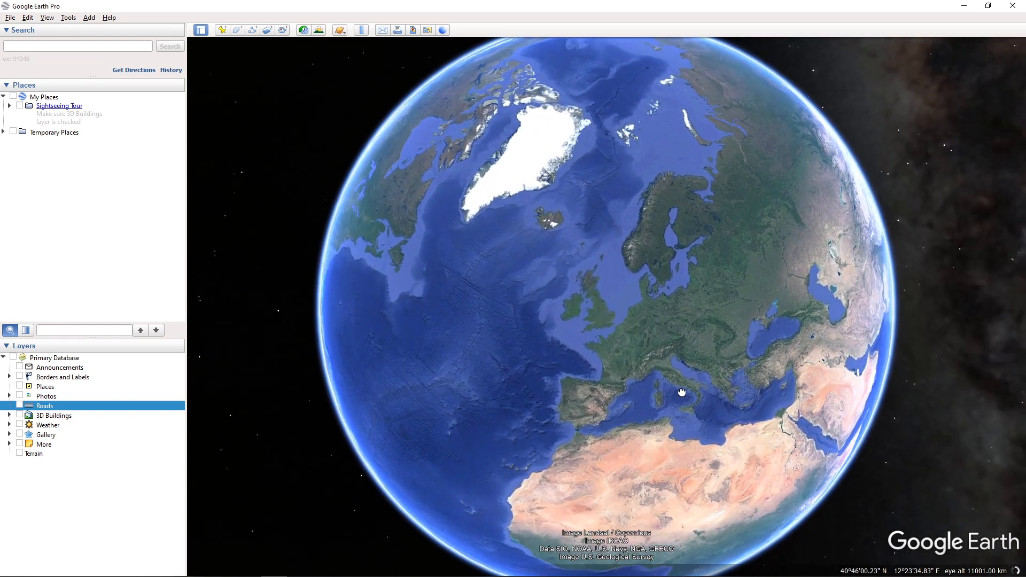
{"action": "scroll", "coordinate": [717, 398], "scroll_direction": "up", "scroll_amount": 3}
{"action": "scroll", "coordinate": [716, 400], "scroll_direction": "down", "scroll_amount": 2}
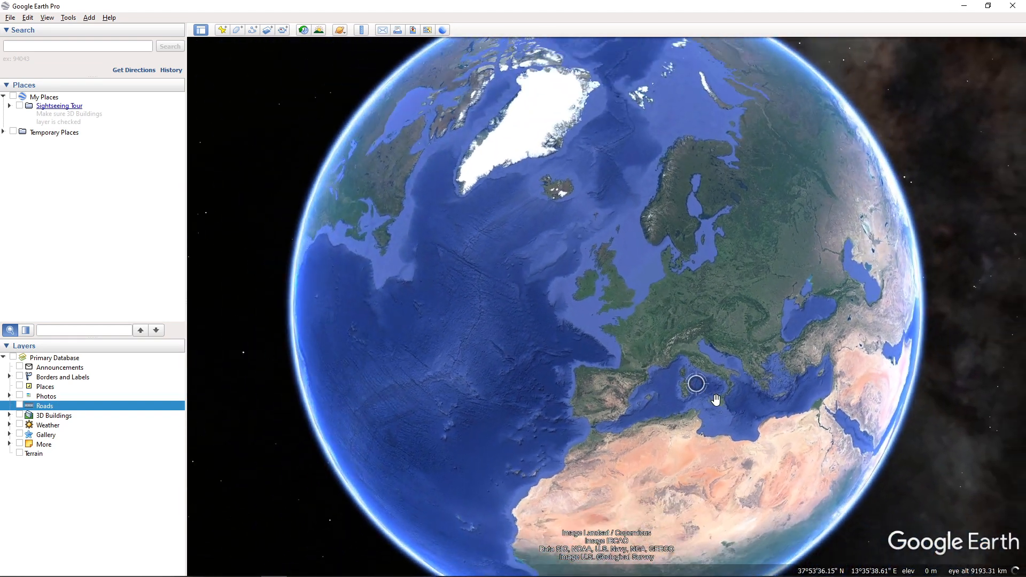
{"action": "scroll", "coordinate": [716, 399], "scroll_direction": "down", "scroll_amount": 2}
{"action": "scroll", "coordinate": [696, 391], "scroll_direction": "down", "scroll_amount": 2}
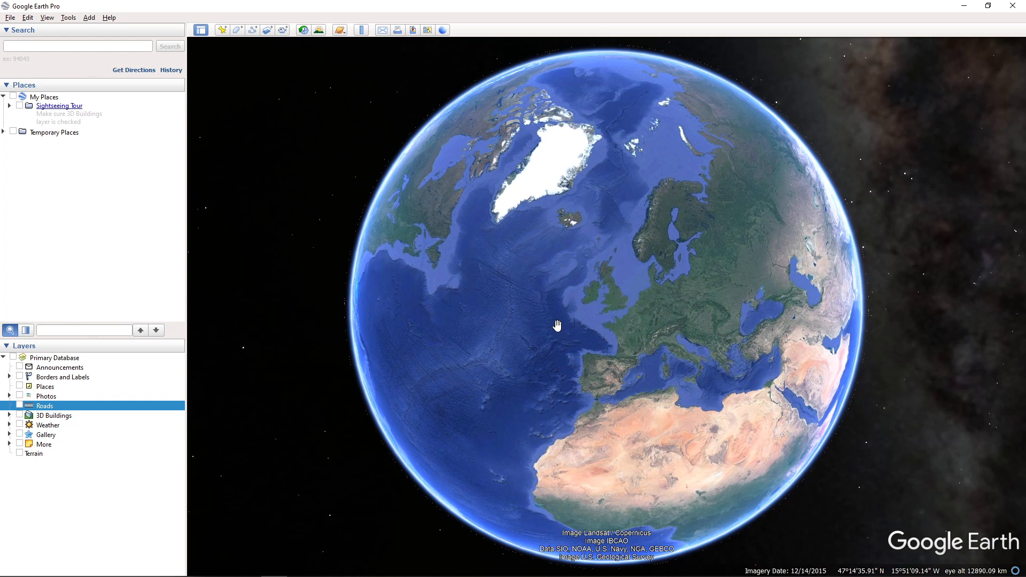
Search for "Tower Bridge, Tower Bridge Road, London" and fly to it.
{"action": "left_click", "coordinate": [90, 45]}
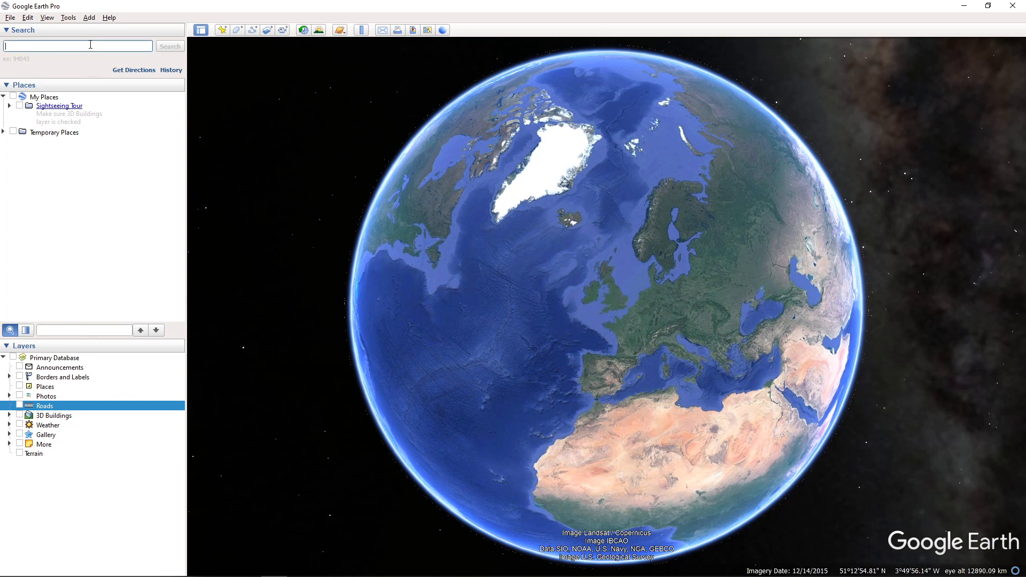
{"action": "type", "text": "tow"}
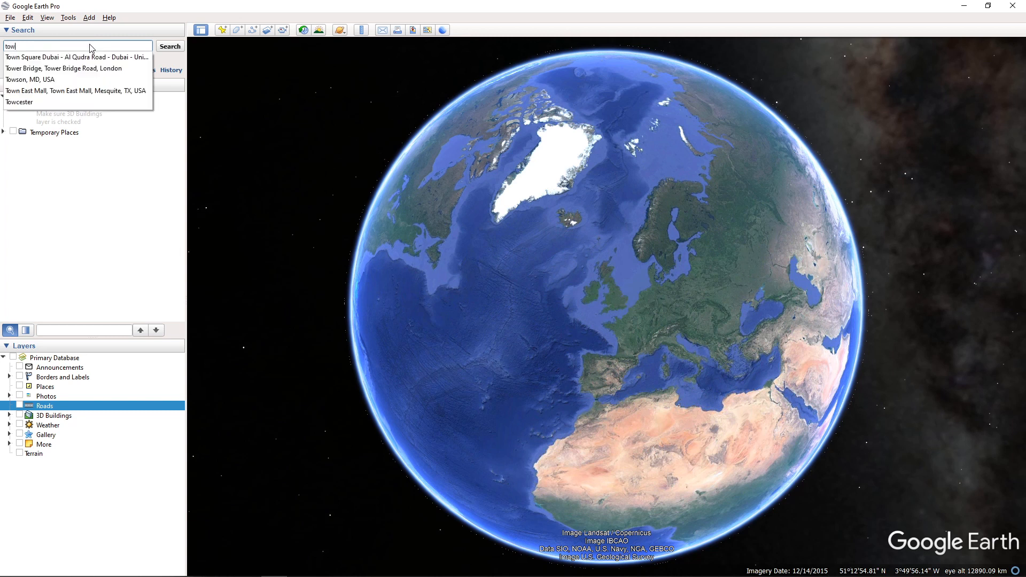
{"action": "type", "text": "er"}
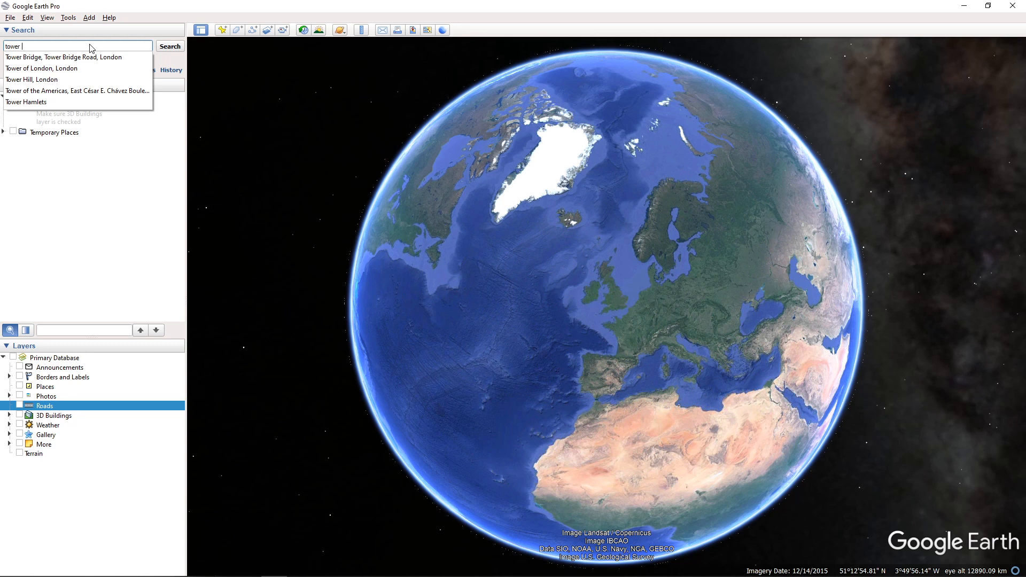
{"action": "left_click", "coordinate": [92, 60]}
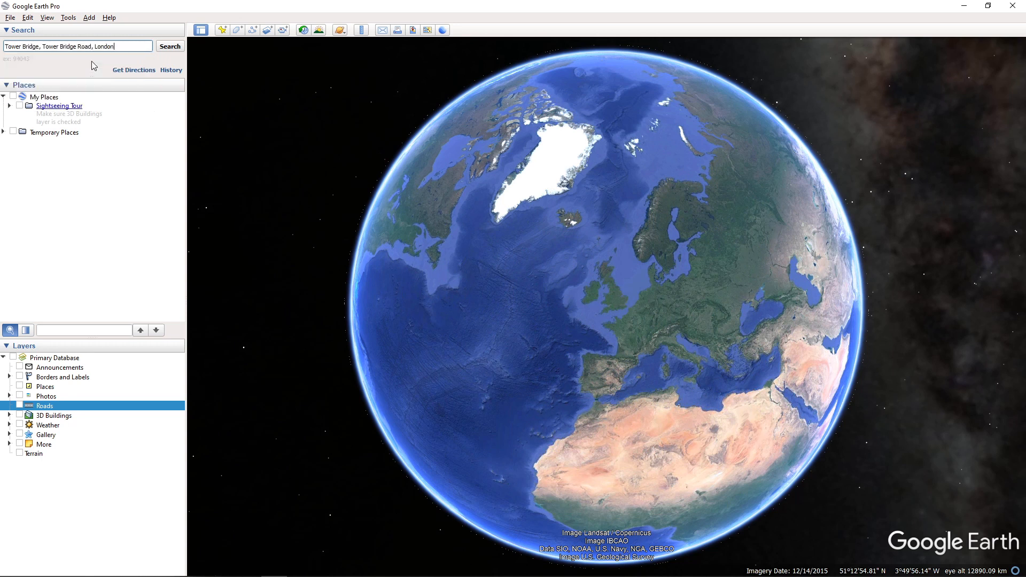
{"action": "left_click", "coordinate": [171, 47]}
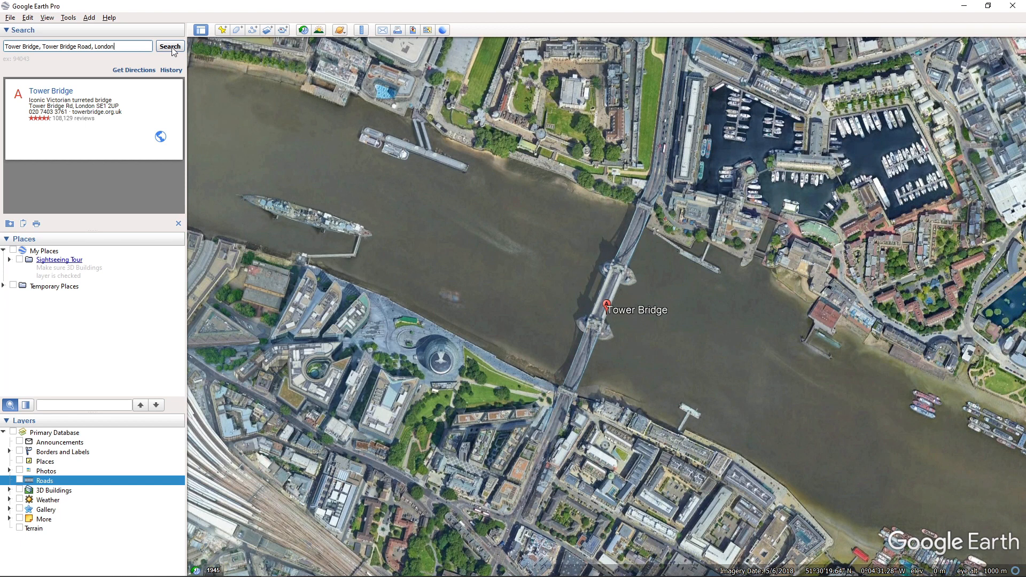
Add a placemark named "Tower Bridge" at the bridge found by the search.
{"action": "left_click", "coordinate": [219, 33]}
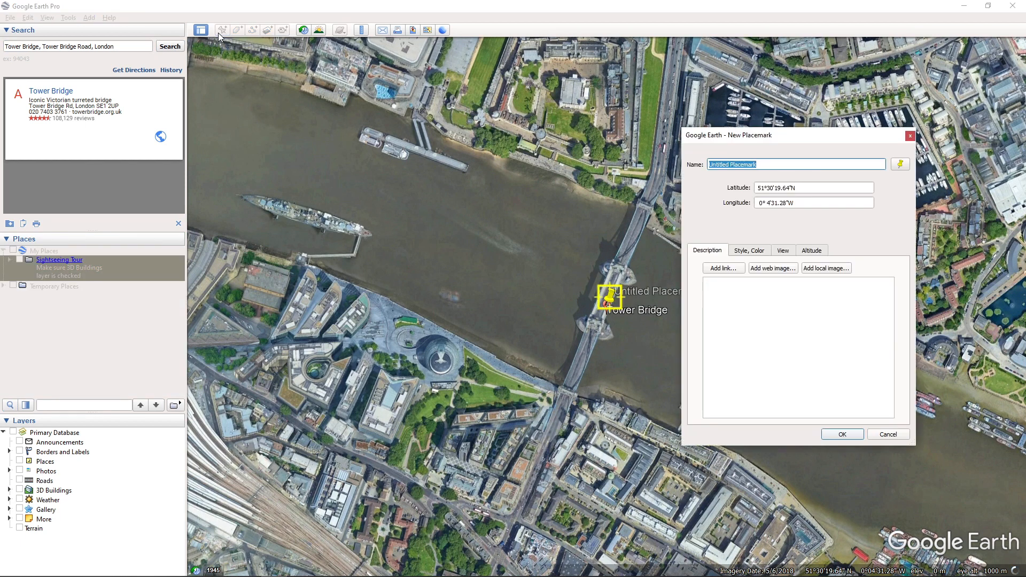
{"action": "type", "text": "Tower Bridge"}
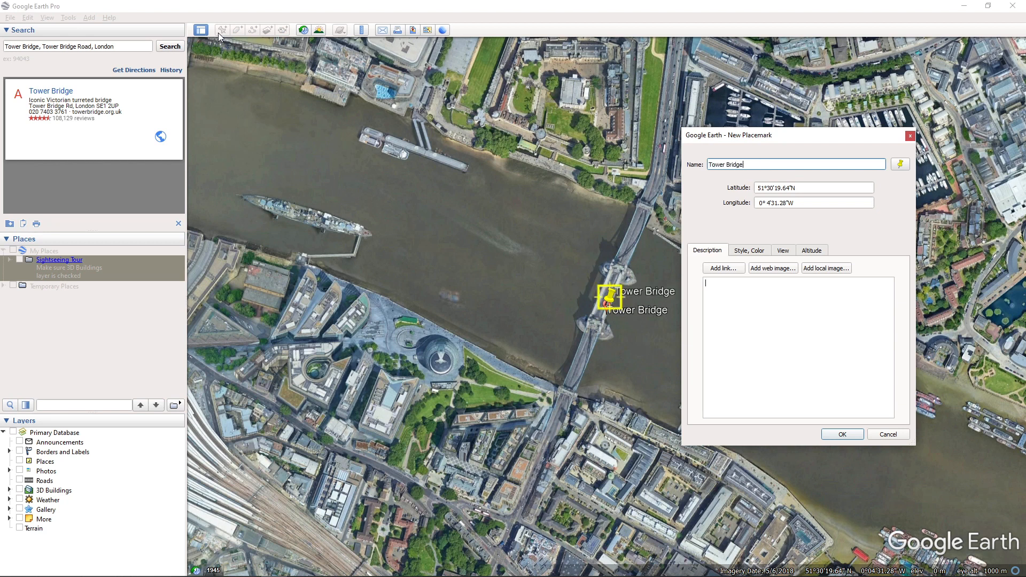
{"action": "left_click", "coordinate": [842, 434]}
Record a tour that starts from a globe view and flies down to the Tower Bridge placemark.
{"action": "scroll", "coordinate": [607, 345], "scroll_direction": "down", "scroll_amount": 2}
{"action": "scroll", "coordinate": [607, 345], "scroll_direction": "down", "scroll_amount": 6}
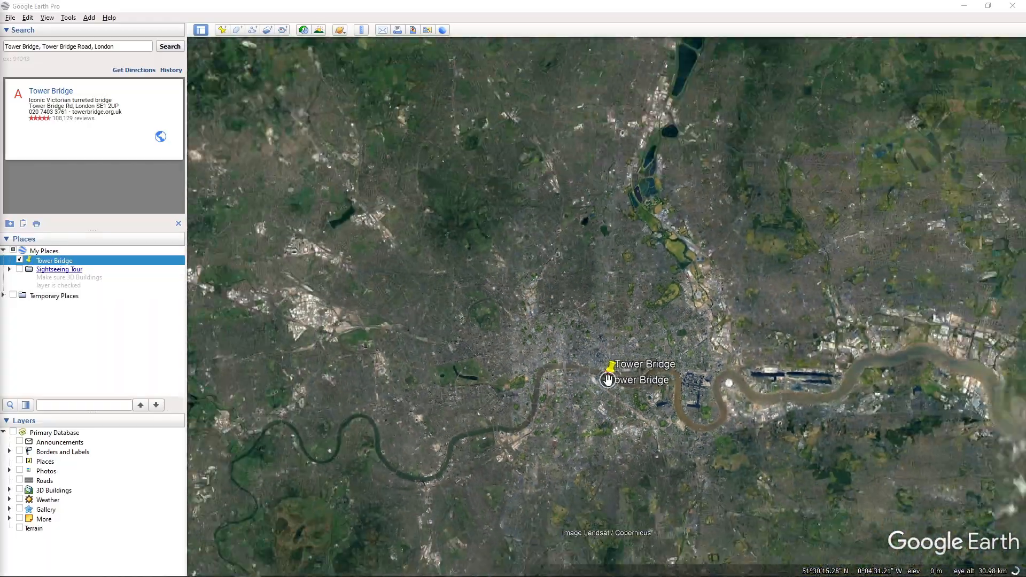
{"action": "scroll", "coordinate": [608, 380], "scroll_direction": "down", "scroll_amount": 6}
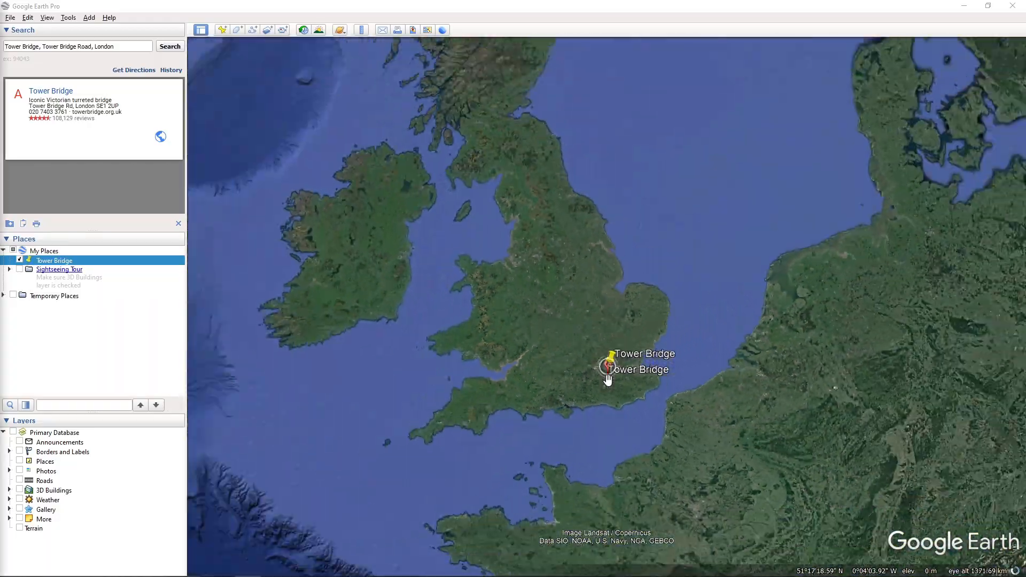
{"action": "scroll", "coordinate": [608, 380], "scroll_direction": "down", "scroll_amount": 3}
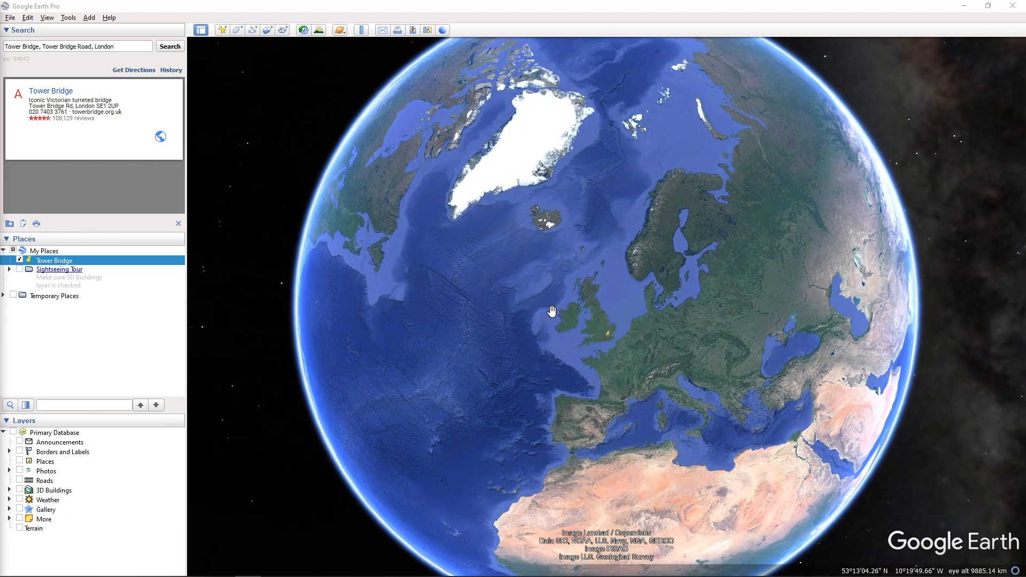
{"action": "left_click", "coordinate": [282, 30]}
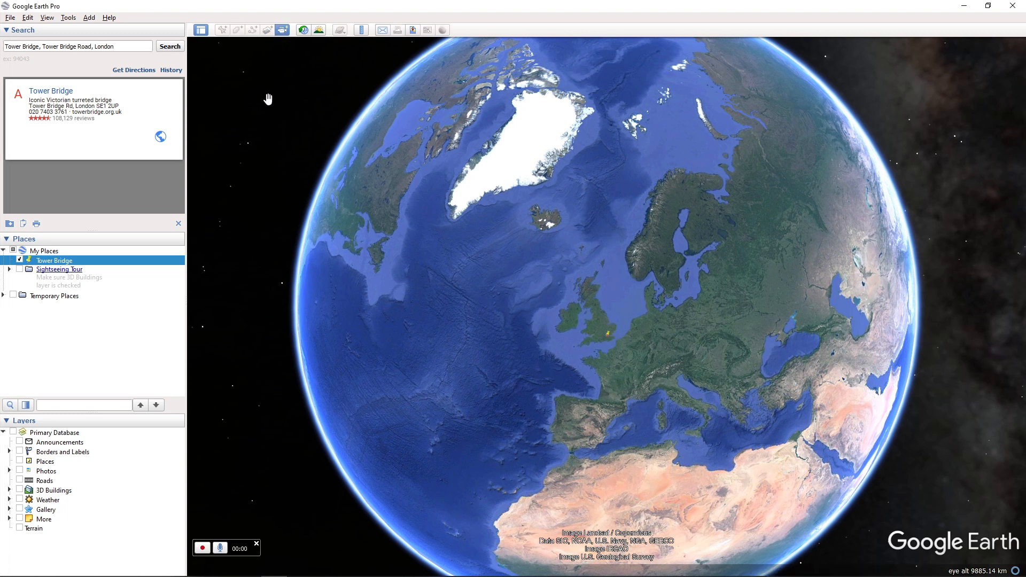
{"action": "left_click", "coordinate": [207, 553]}
{"action": "double_click", "coordinate": [65, 261]}
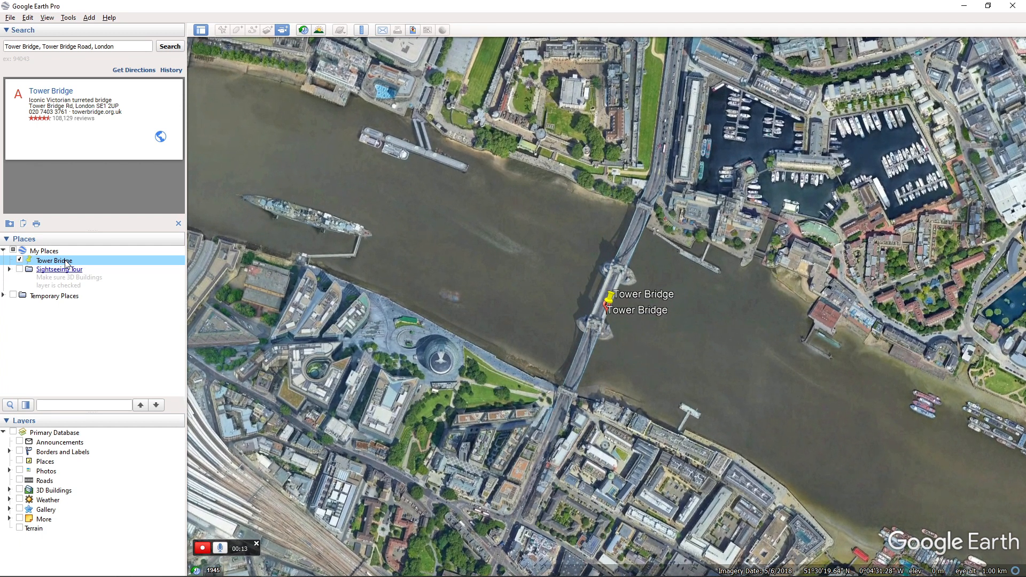
{"action": "left_click", "coordinate": [204, 551]}
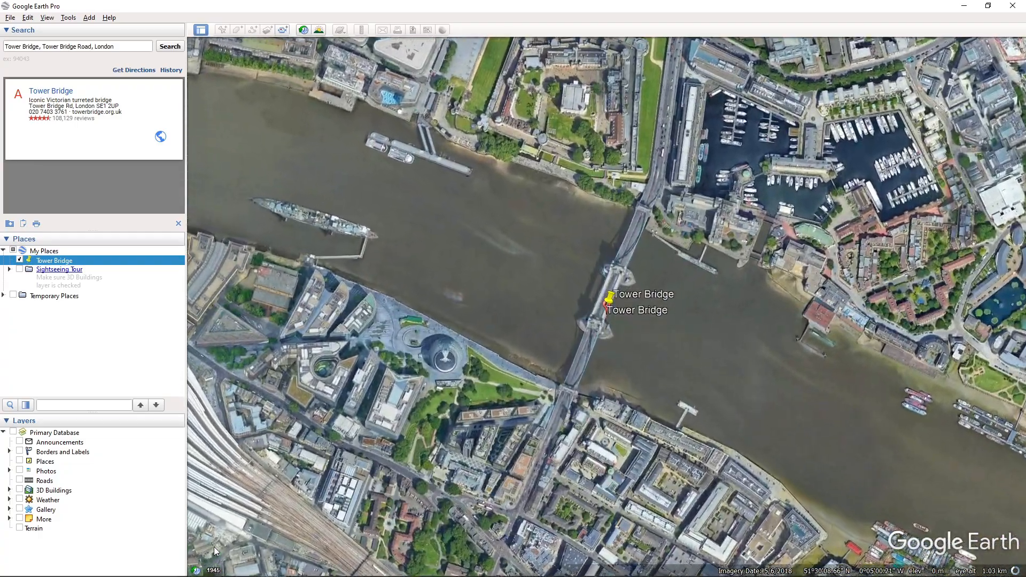
Save the recorded tour as "Tower Bridge" and close the tour player.
{"action": "mouse_move", "coordinate": [262, 549]}
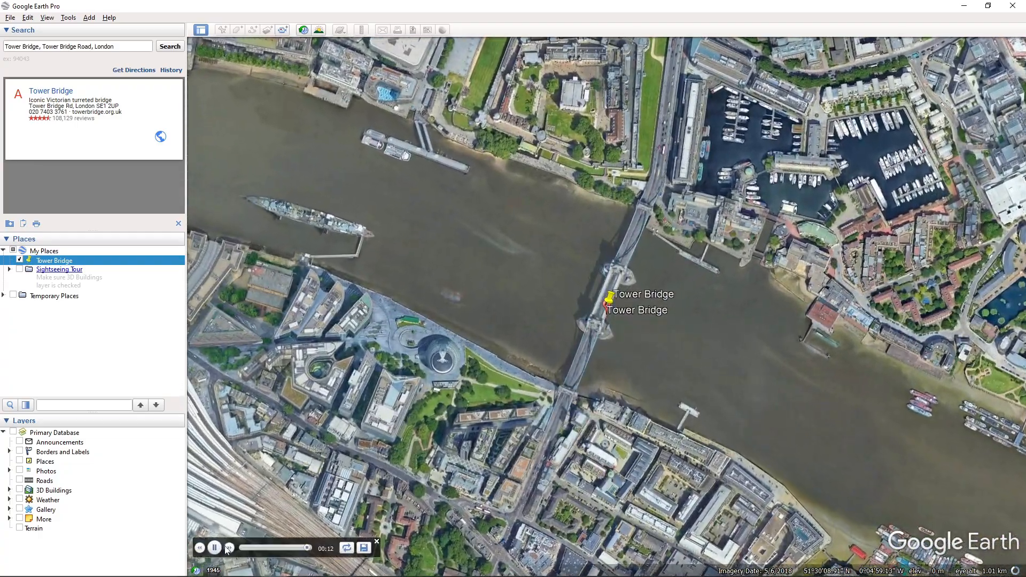
{"action": "left_click", "coordinate": [363, 547]}
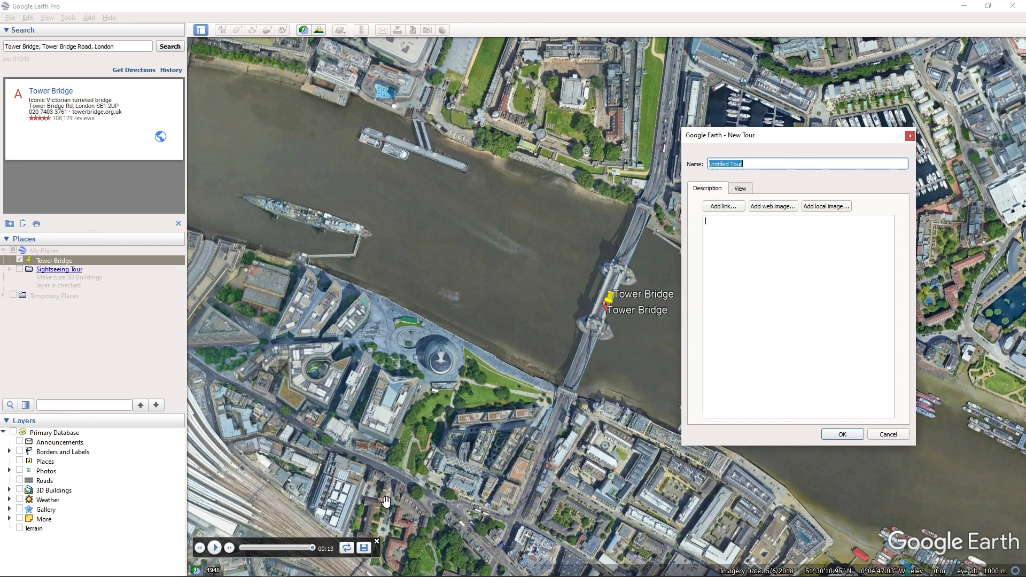
{"action": "type", "text": "Tower Brid"}
{"action": "left_click", "coordinate": [842, 434]}
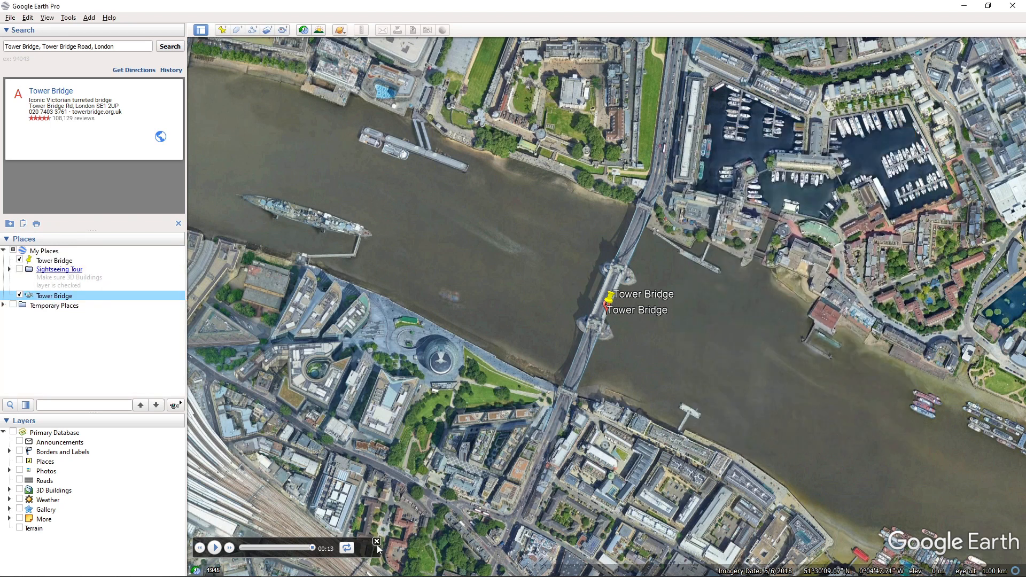
{"action": "left_click", "coordinate": [377, 542]}
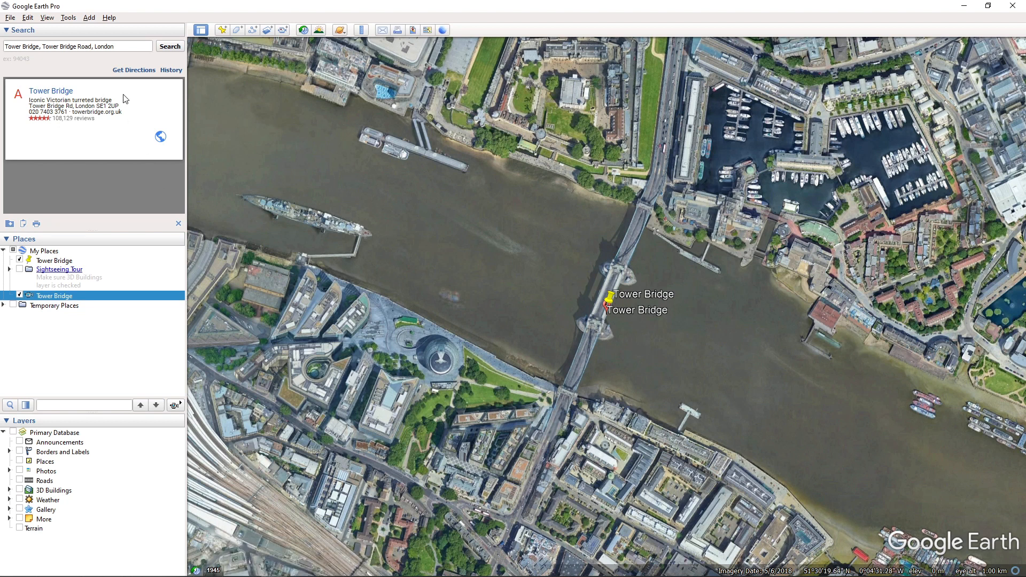
Create a movie from the saved Tower Bridge tour at UHD 2160p (3840×2160 pixels, 30 frames/sec), MJPEG (.mp4) and Maximum picture quality.
{"action": "left_click", "coordinate": [75, 21]}
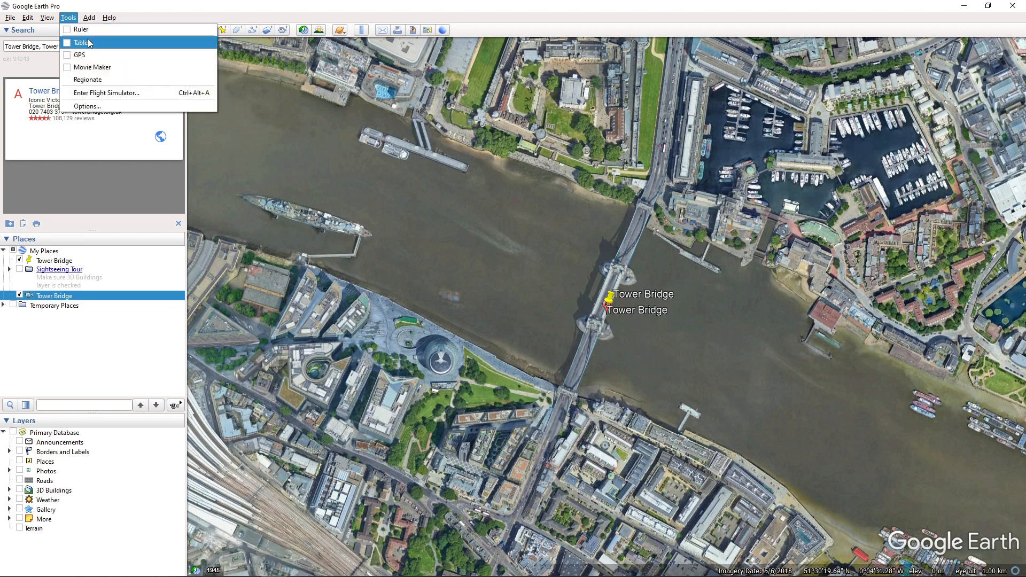
{"action": "left_click", "coordinate": [106, 67]}
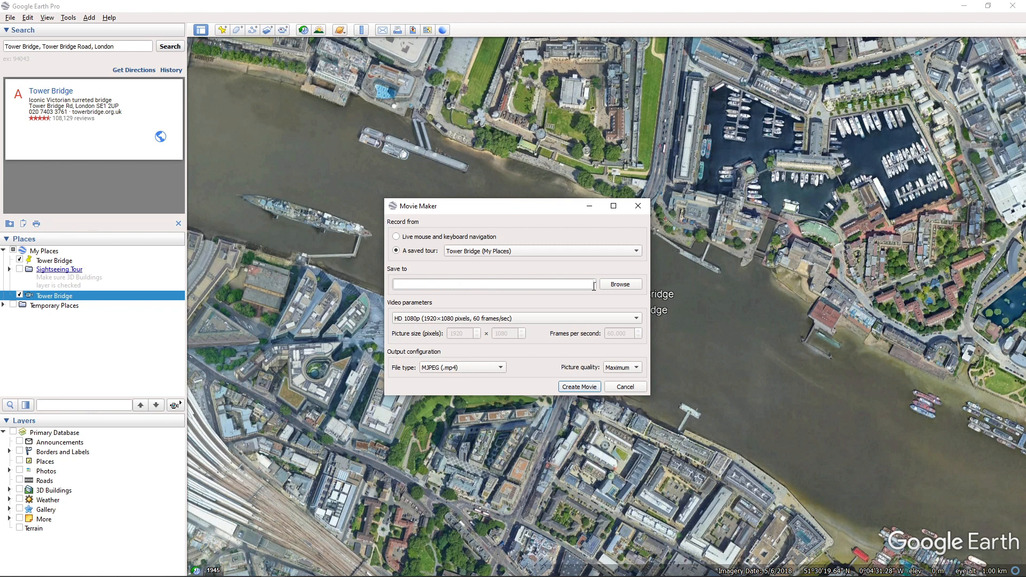
{"action": "left_click", "coordinate": [581, 319]}
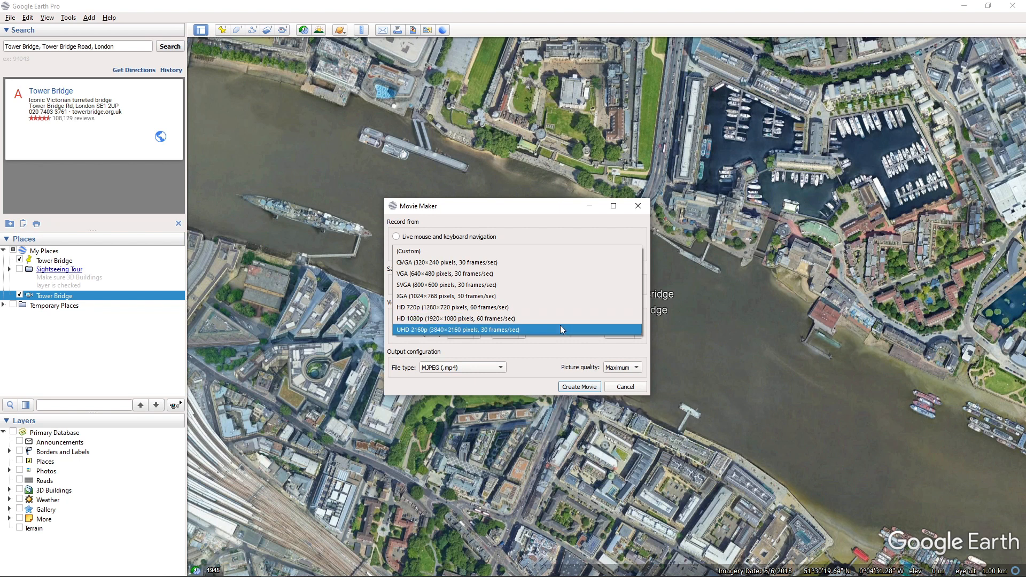
{"action": "left_click", "coordinate": [561, 328]}
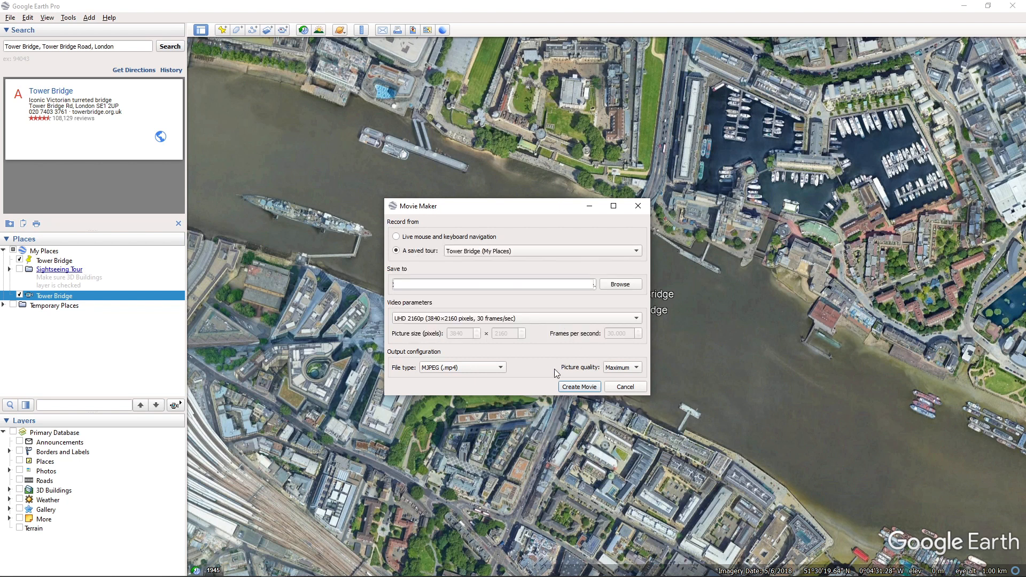
{"action": "left_click", "coordinate": [454, 370]}
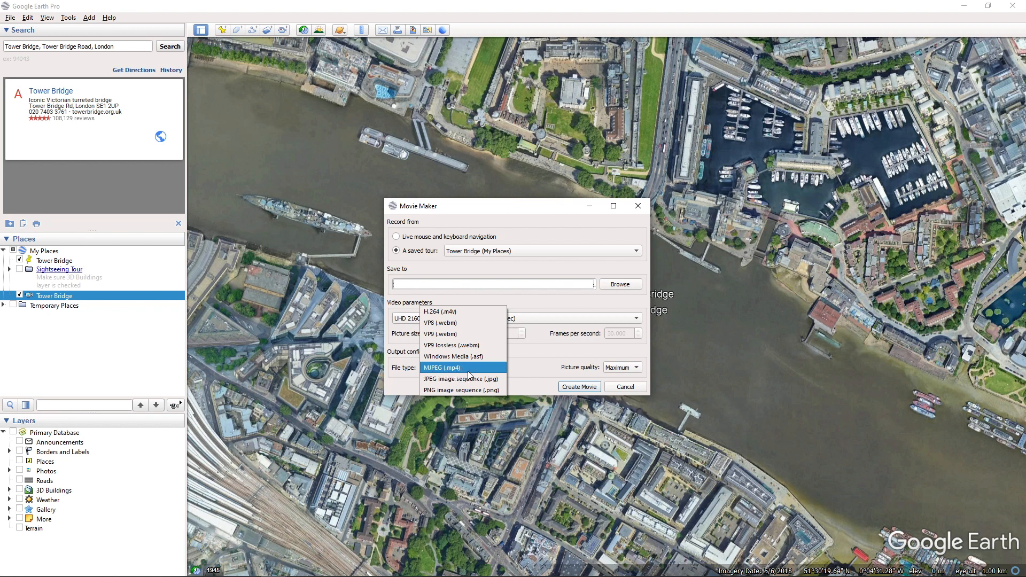
{"action": "left_click", "coordinate": [472, 369]}
{"action": "left_click", "coordinate": [620, 368]}
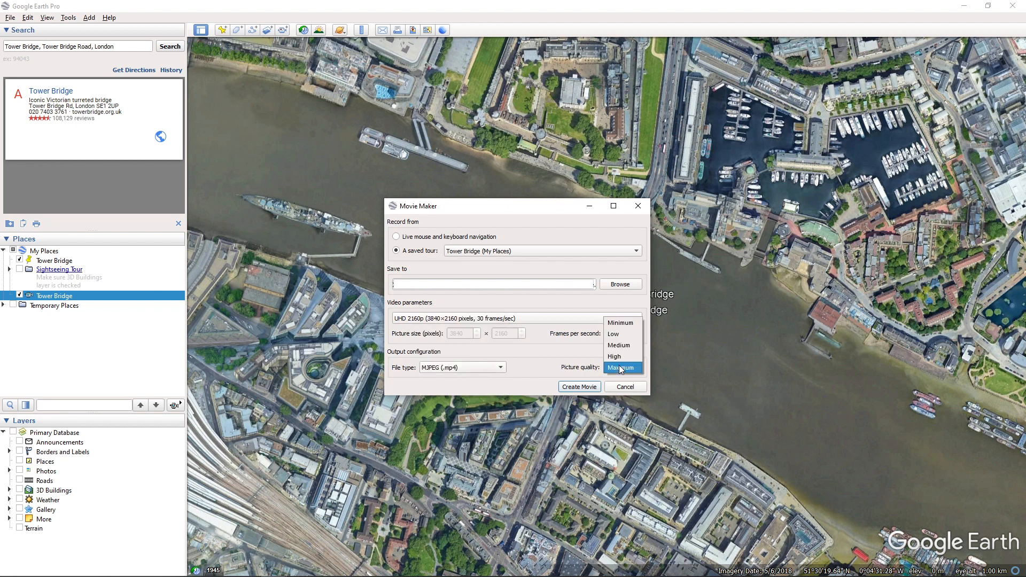
{"action": "left_click", "coordinate": [621, 369]}
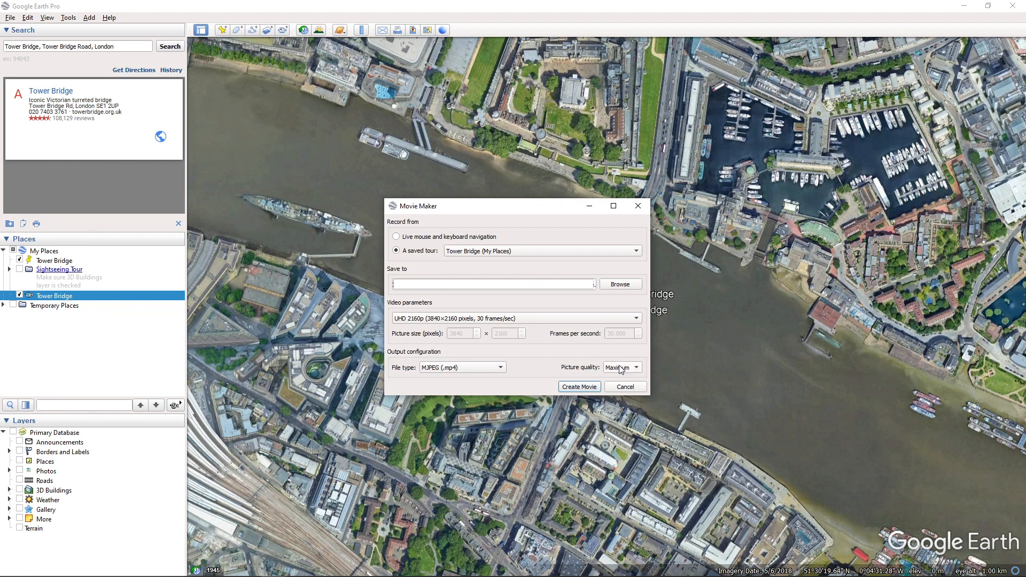
{"action": "left_click", "coordinate": [580, 387]}
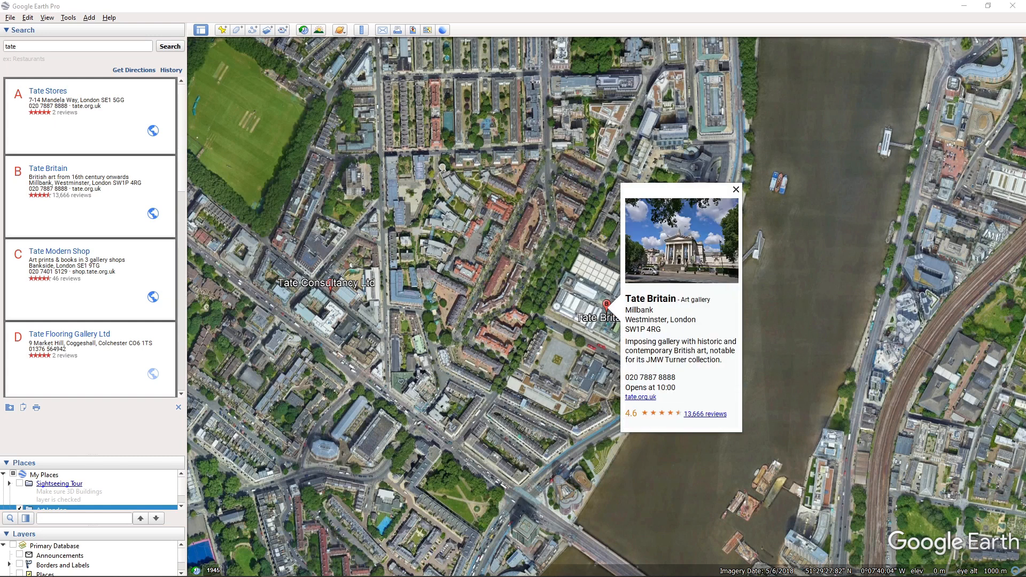
Add placemarks named "Tate" at Tate Britain and "The national gallery" at The National Gallery in the Art london folder.
{"action": "left_click", "coordinate": [223, 31]}
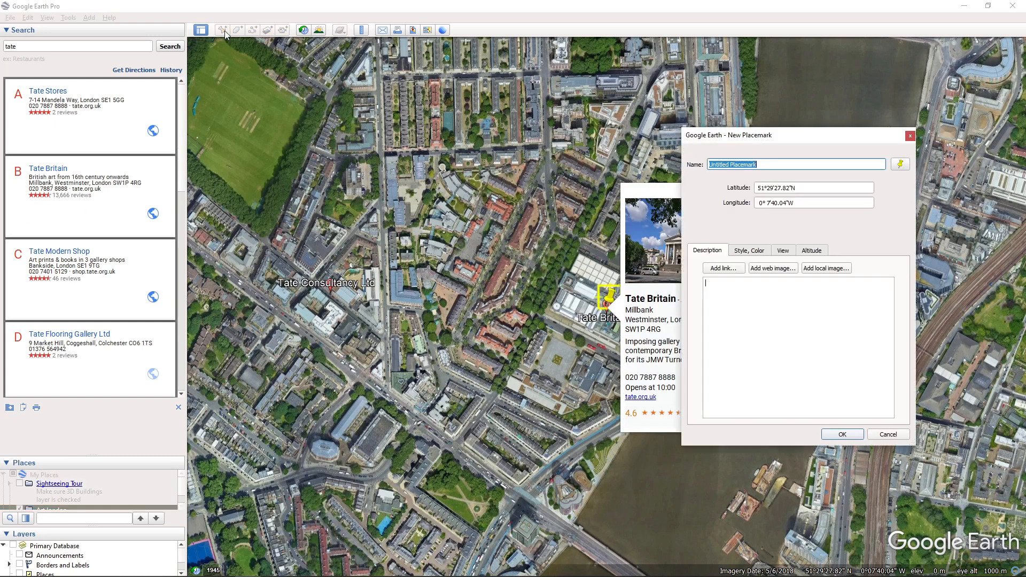
{"action": "type", "text": "Tate"}
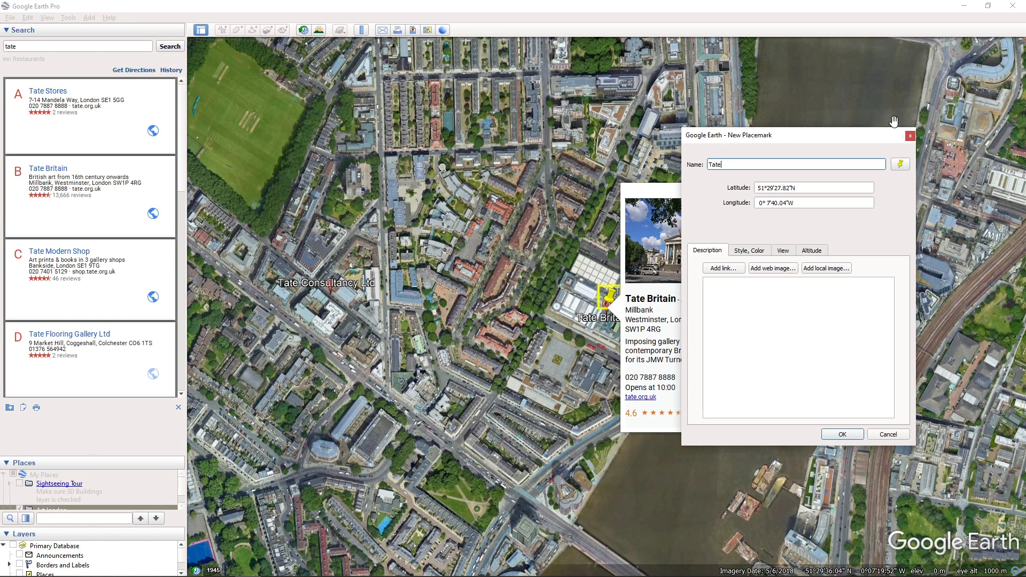
{"action": "left_click_drag", "start_coordinate": [812, 137], "coordinate": [906, 145]}
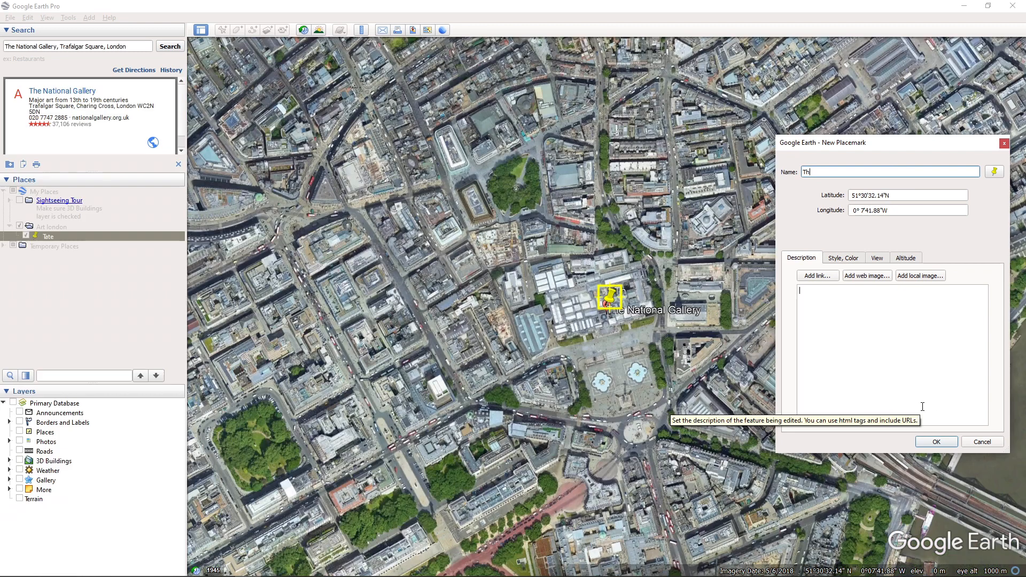
{"action": "type", "text": "e na"}
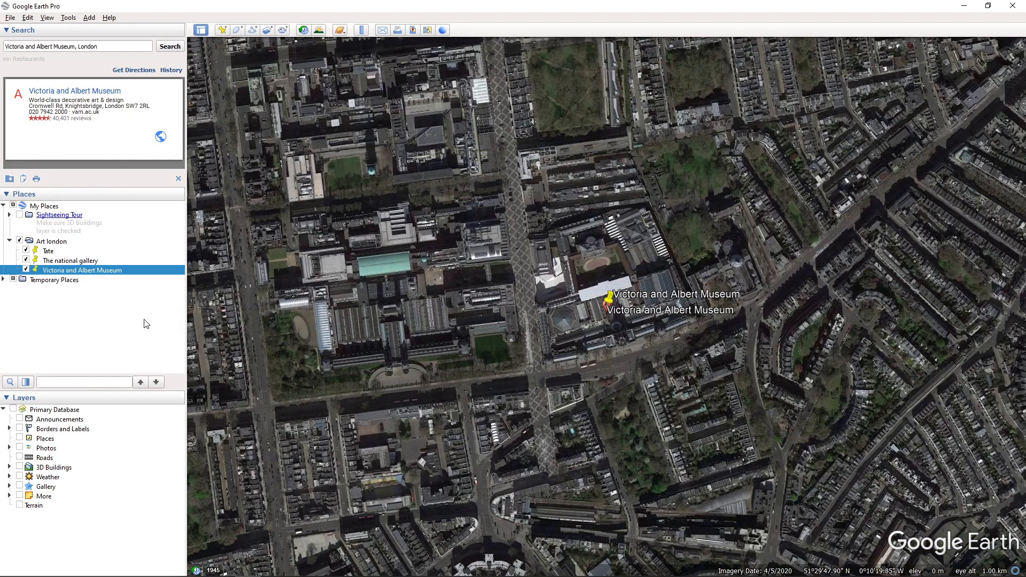
Set the wait at features for tours from a folder to 3.8 seconds and play the tour of the Art london folder.
{"action": "scroll", "coordinate": [534, 376], "scroll_direction": "down", "scroll_amount": 5}
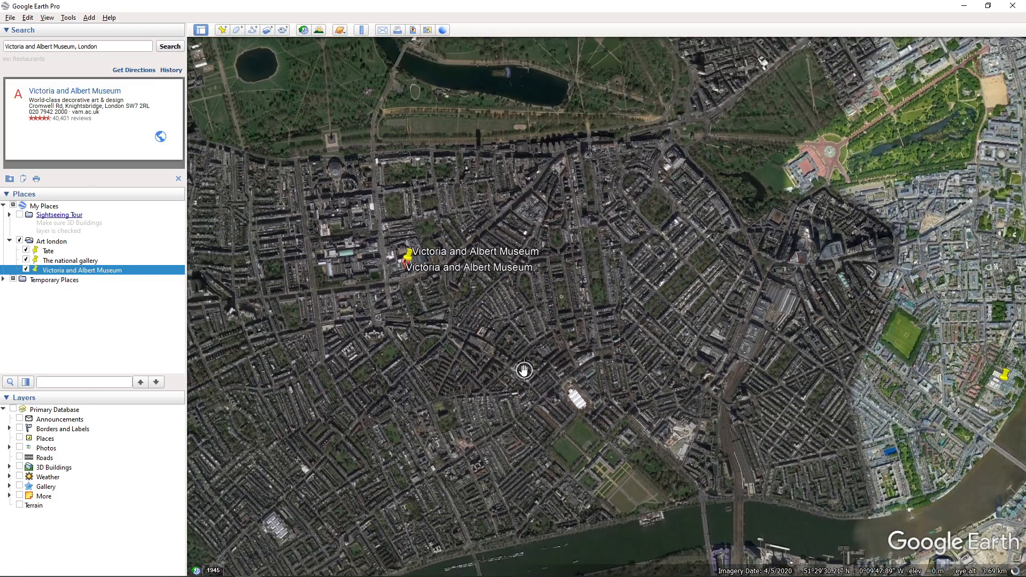
{"action": "scroll", "coordinate": [522, 372], "scroll_direction": "down", "scroll_amount": 3}
{"action": "left_click_drag", "start_coordinate": [551, 392], "coordinate": [475, 426]}
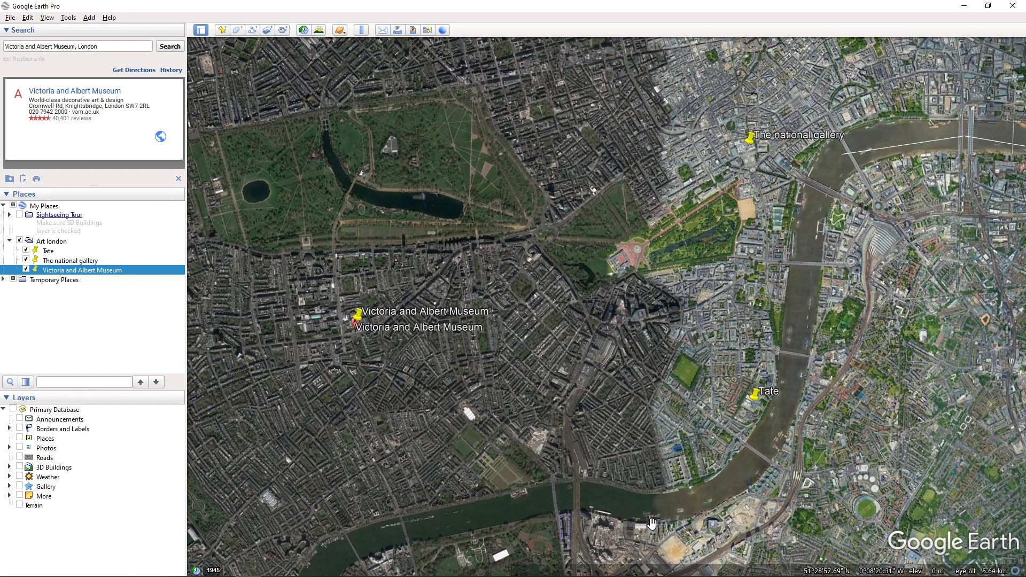
{"action": "left_click", "coordinate": [69, 18]}
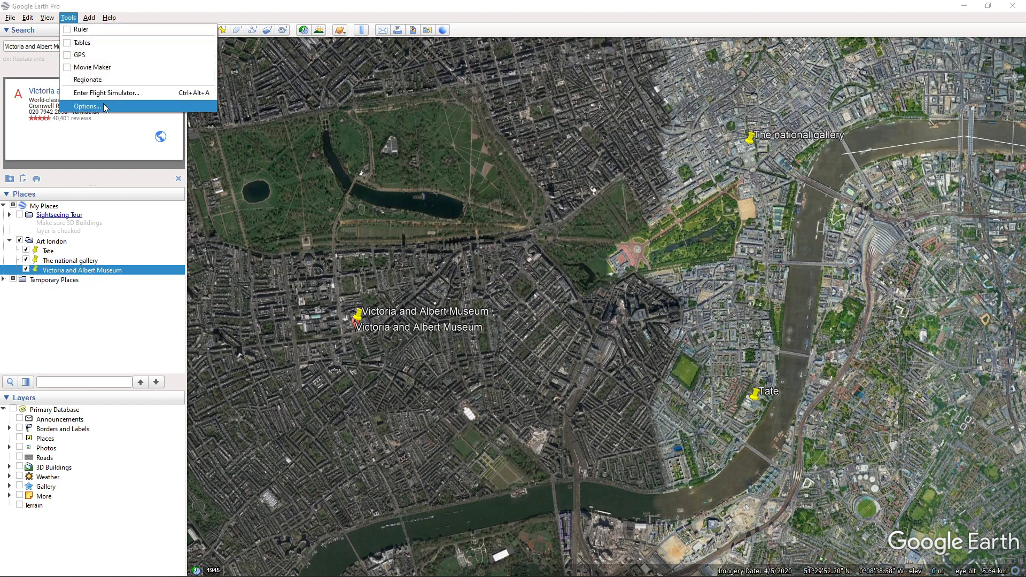
{"action": "left_click", "coordinate": [103, 106]}
{"action": "left_click", "coordinate": [430, 151]}
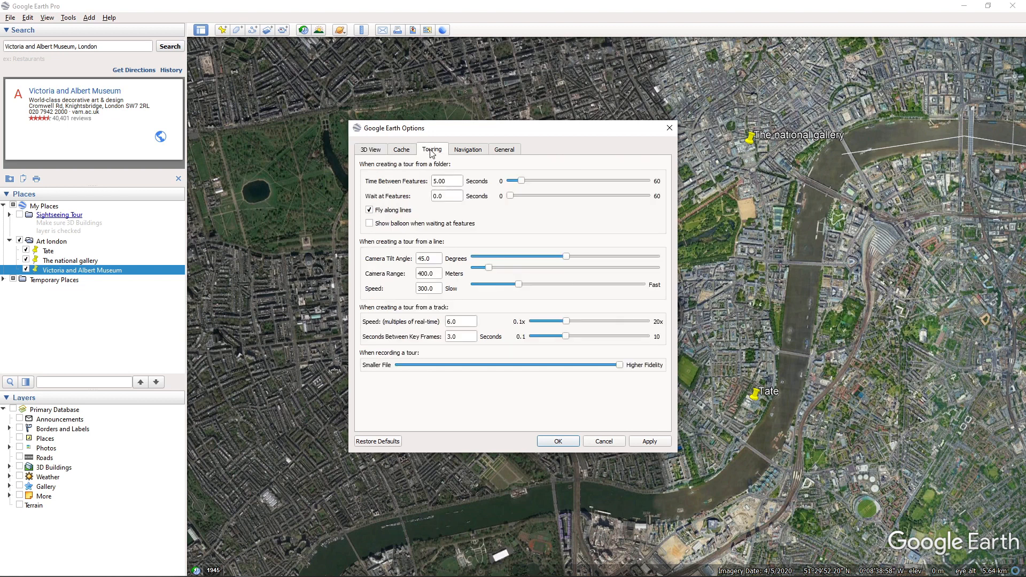
{"action": "left_click_drag", "start_coordinate": [510, 196], "coordinate": [518, 196]}
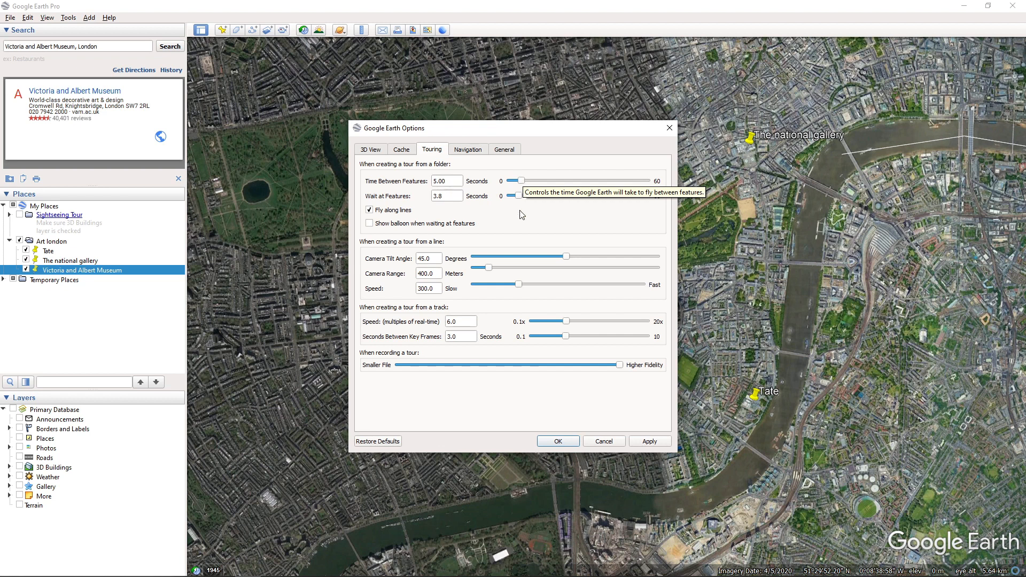
{"action": "left_click", "coordinate": [558, 442]}
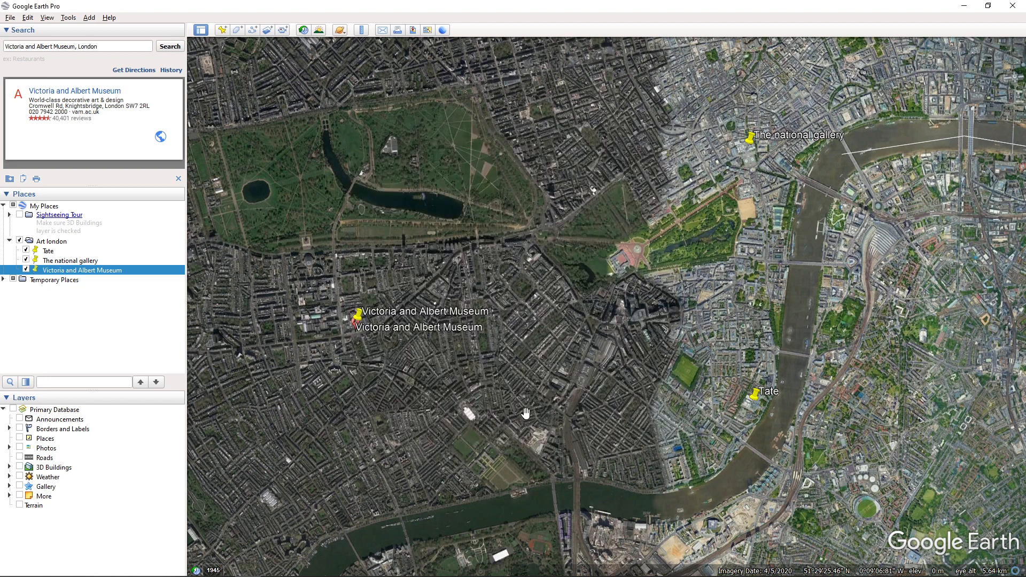
{"action": "left_click", "coordinate": [47, 244]}
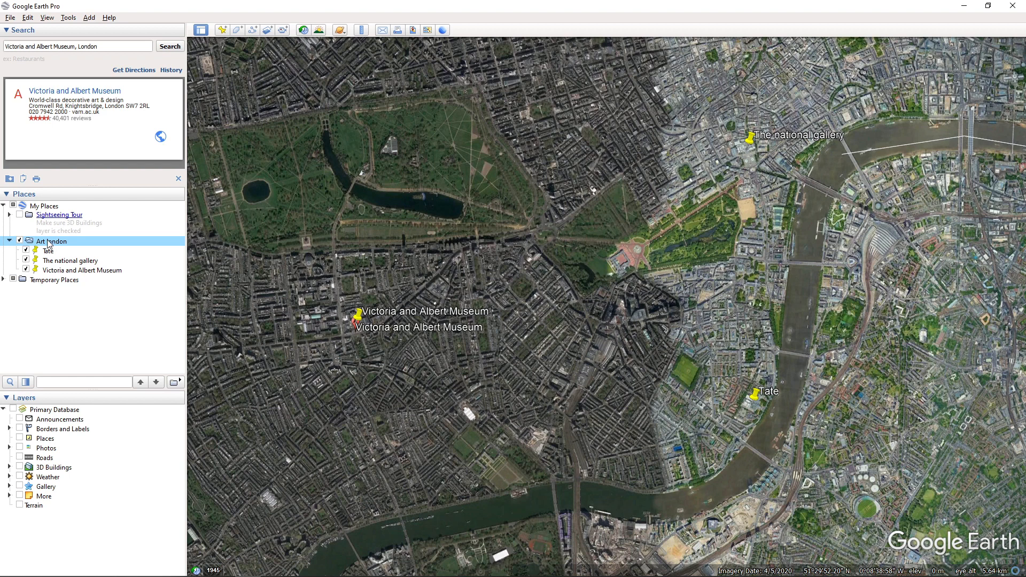
{"action": "left_click", "coordinate": [179, 388]}
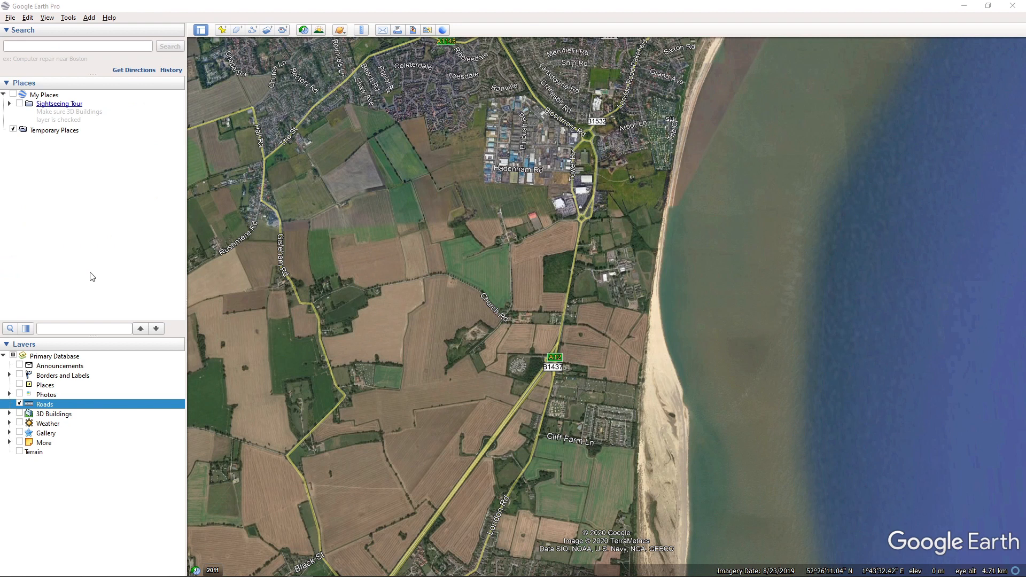
Draw a new path tracing the A12 southwest from the roundabout south of Hadenham Rd, and play the tour of that path.
{"action": "left_click", "coordinate": [253, 31]}
{"action": "scroll", "coordinate": [588, 225], "scroll_direction": "down", "scroll_amount": 1}
{"action": "left_click", "coordinate": [585, 207]}
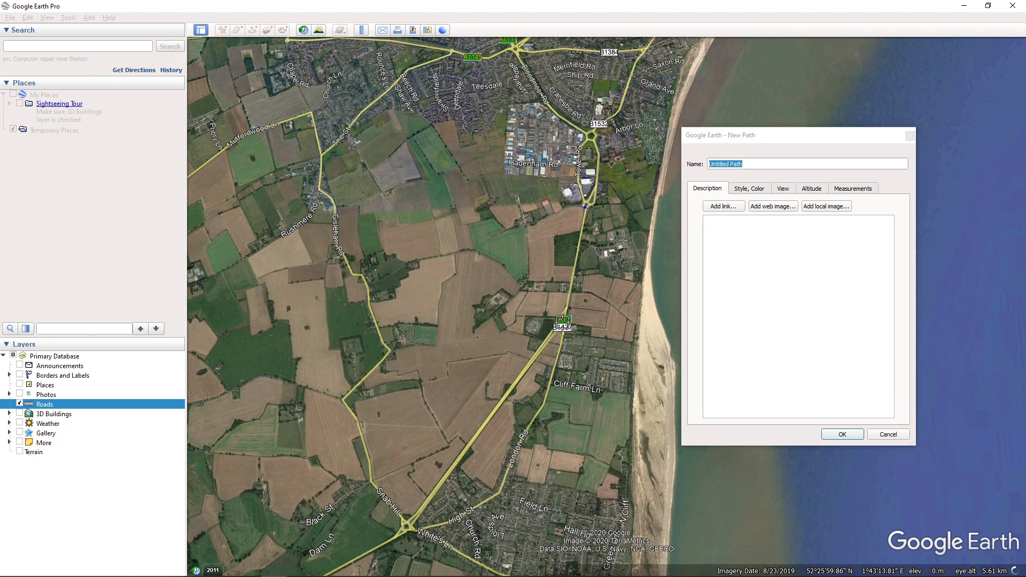
{"action": "left_click", "coordinate": [405, 526]}
{"action": "key", "text": "Left"}
{"action": "key", "text": "Down"}
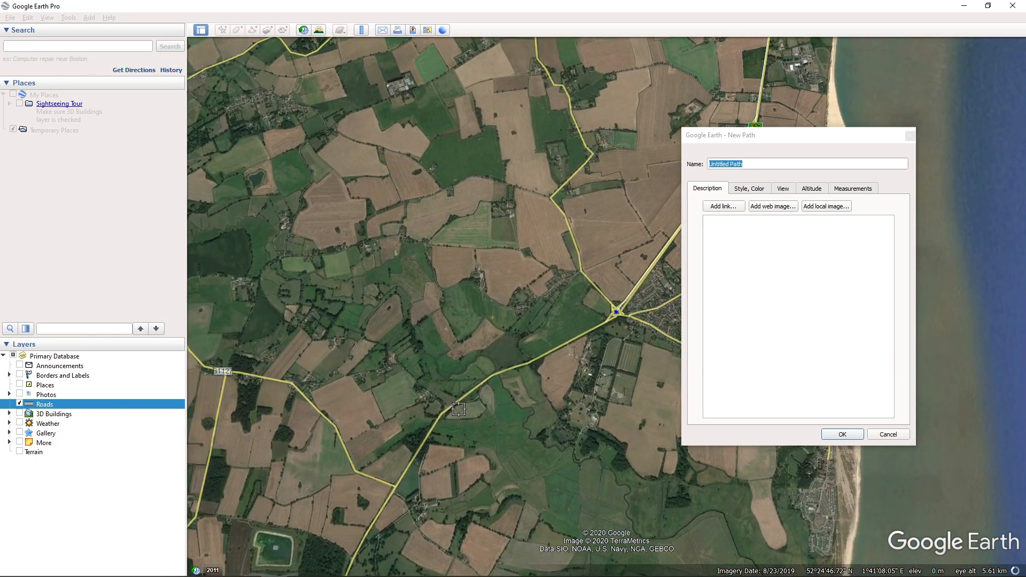
{"action": "left_click", "coordinate": [495, 376]}
{"action": "key", "text": "Left"}
{"action": "left_click", "coordinate": [471, 455]}
{"action": "key", "text": "Down"}
{"action": "key", "text": "Left"}
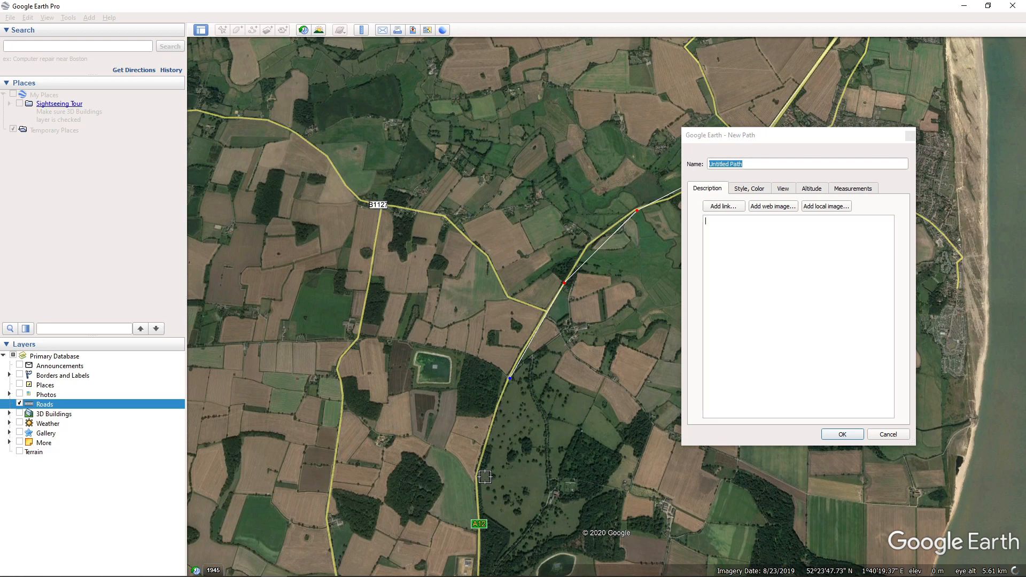
{"action": "left_click", "coordinate": [478, 475]}
{"action": "key", "text": "Down"}
{"action": "left_click", "coordinate": [490, 477]}
{"action": "key", "text": "Left"}
{"action": "left_click", "coordinate": [479, 476]}
{"action": "left_click", "coordinate": [485, 472]}
{"action": "left_click", "coordinate": [508, 480]}
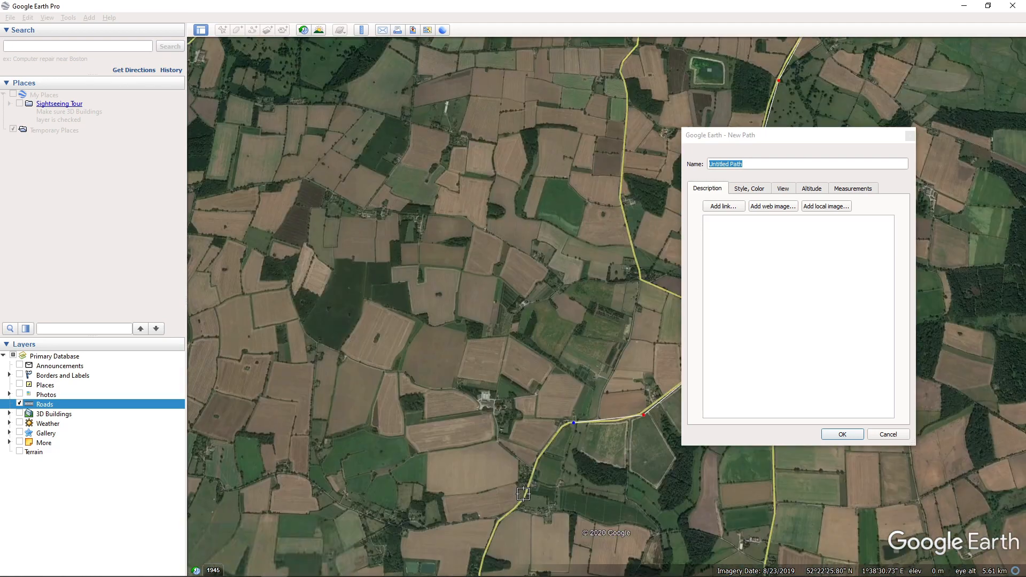
{"action": "key", "text": "Down"}
{"action": "left_click", "coordinate": [485, 476]}
{"action": "left_click", "coordinate": [483, 479]}
{"action": "left_click", "coordinate": [449, 475]}
{"action": "left_click", "coordinate": [382, 456]}
{"action": "key", "text": "Left"}
{"action": "left_click", "coordinate": [387, 465]}
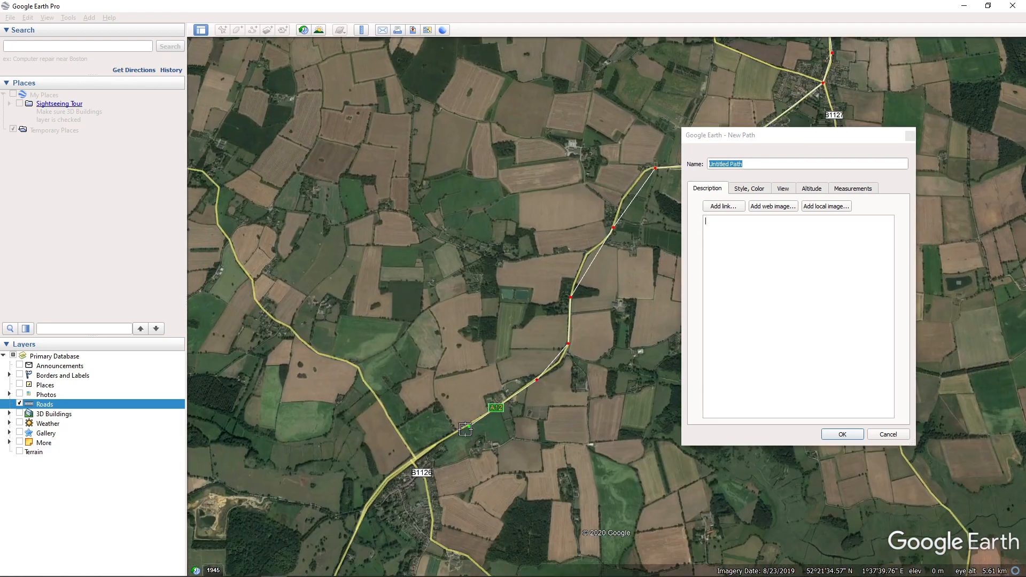
{"action": "key", "text": "Down"}
{"action": "left_click", "coordinate": [433, 444]}
{"action": "key", "text": "Down"}
{"action": "key", "text": "Left"}
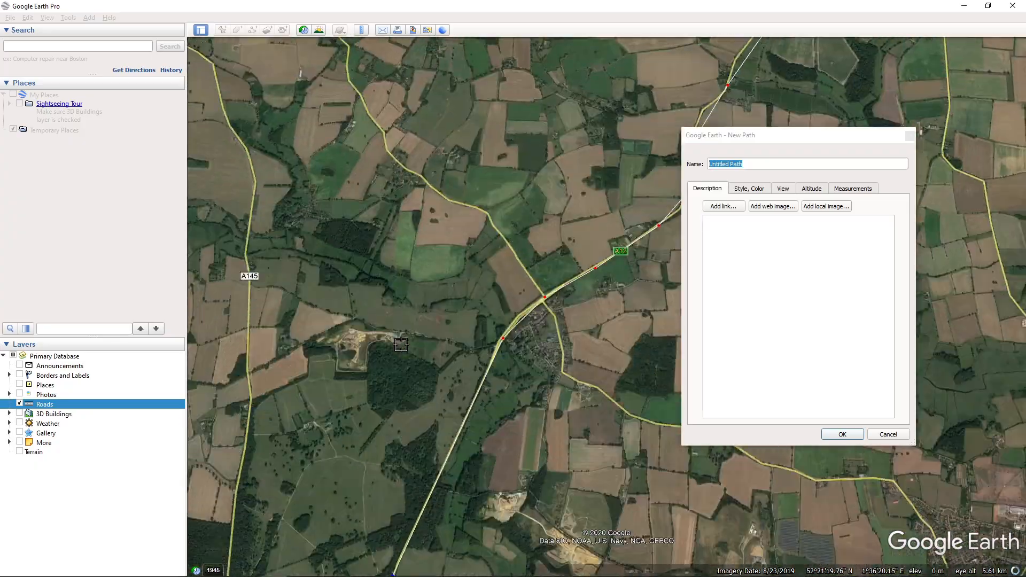
{"action": "key", "text": "Down"}
{"action": "key", "text": "Left"}
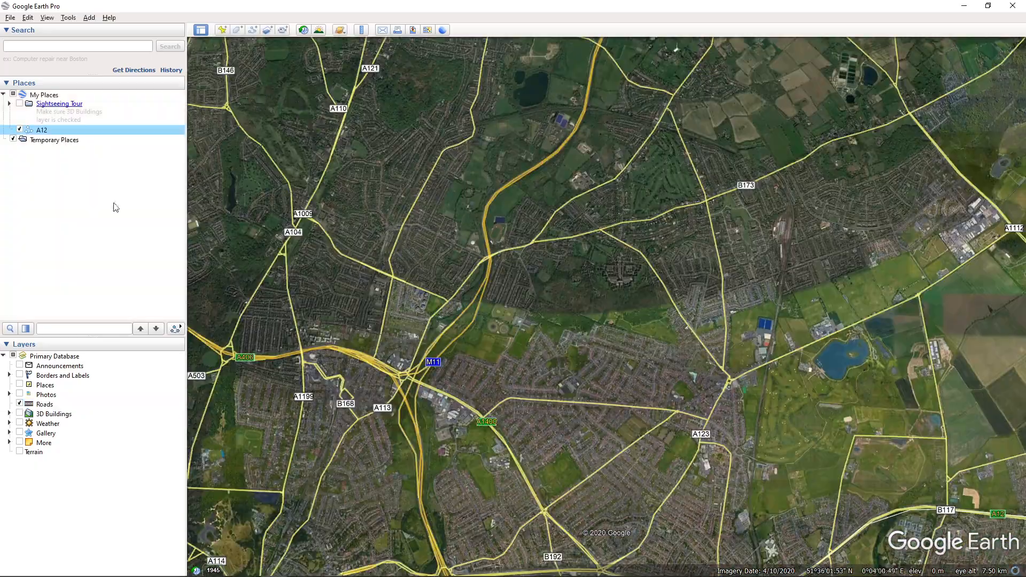
{"action": "left_click", "coordinate": [175, 329]}
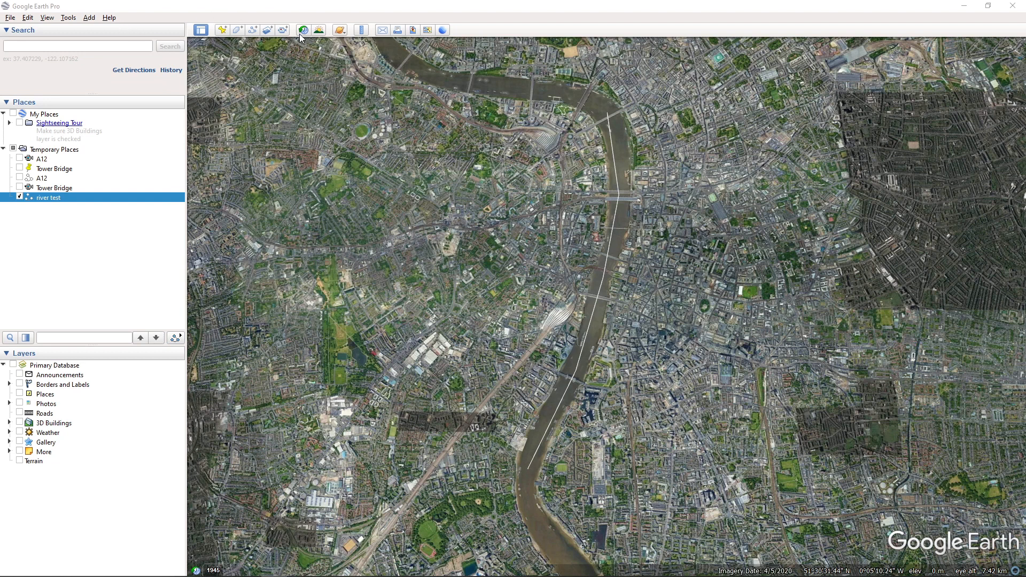
Open the touring options to review the camera tilt angle, camera range and speed for tours created from a line.
{"action": "left_click", "coordinate": [68, 18]}
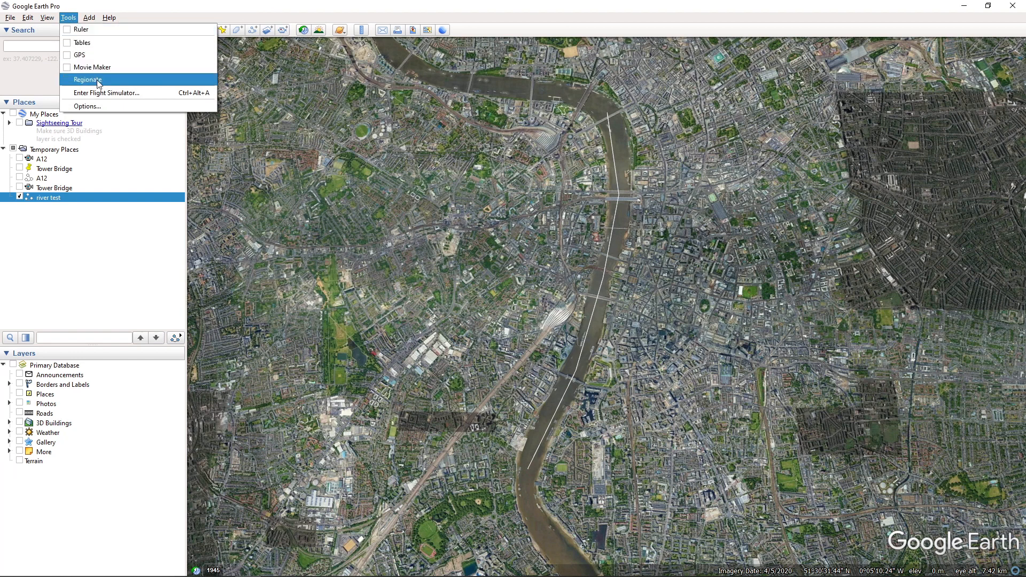
{"action": "left_click", "coordinate": [100, 105]}
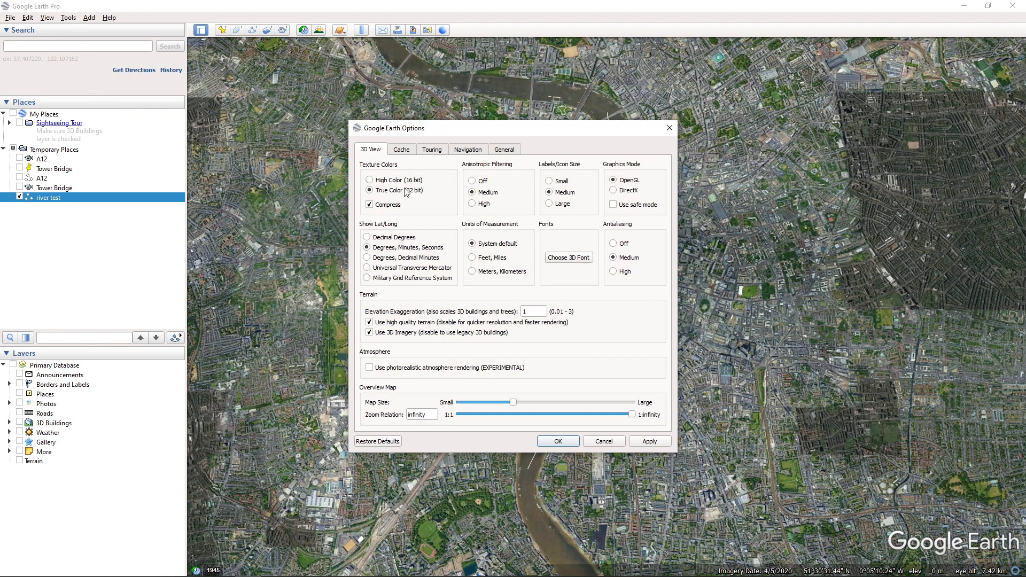
{"action": "left_click", "coordinate": [412, 150]}
{"action": "left_click", "coordinate": [432, 150]}
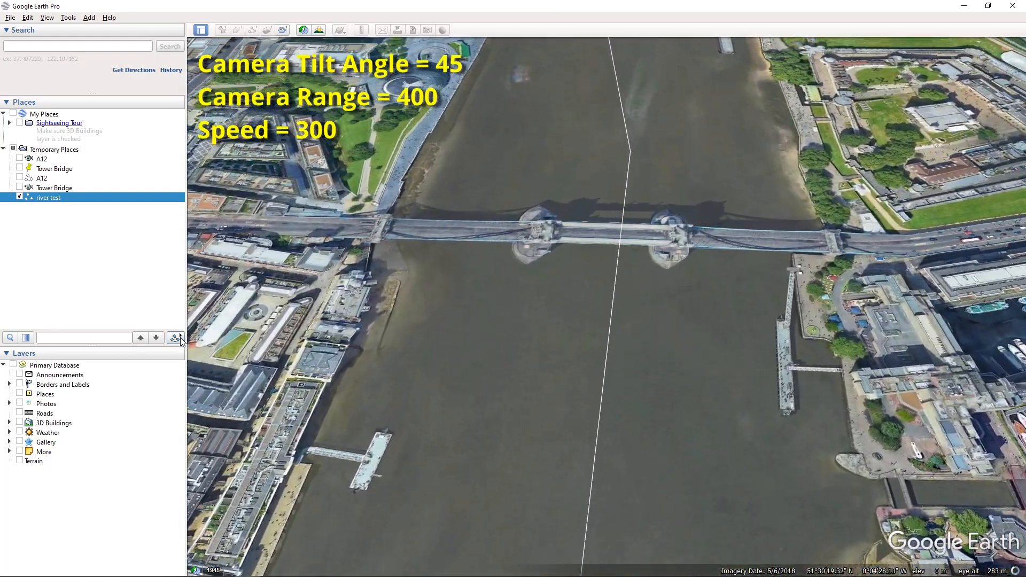
Turn on the 3D Buildings layer and play the river test path tour.
{"action": "left_click", "coordinate": [20, 423]}
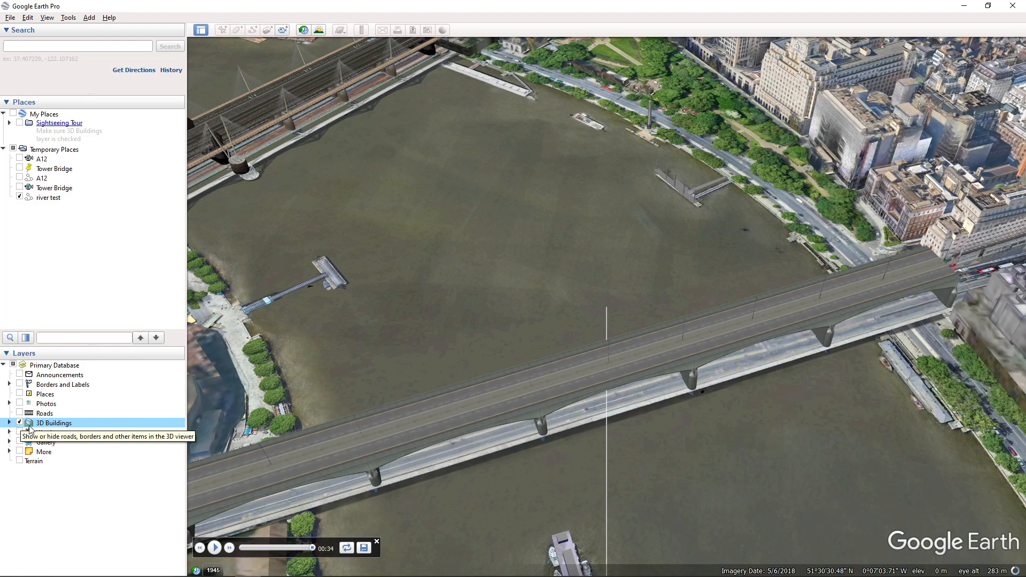
{"action": "left_click", "coordinate": [214, 548]}
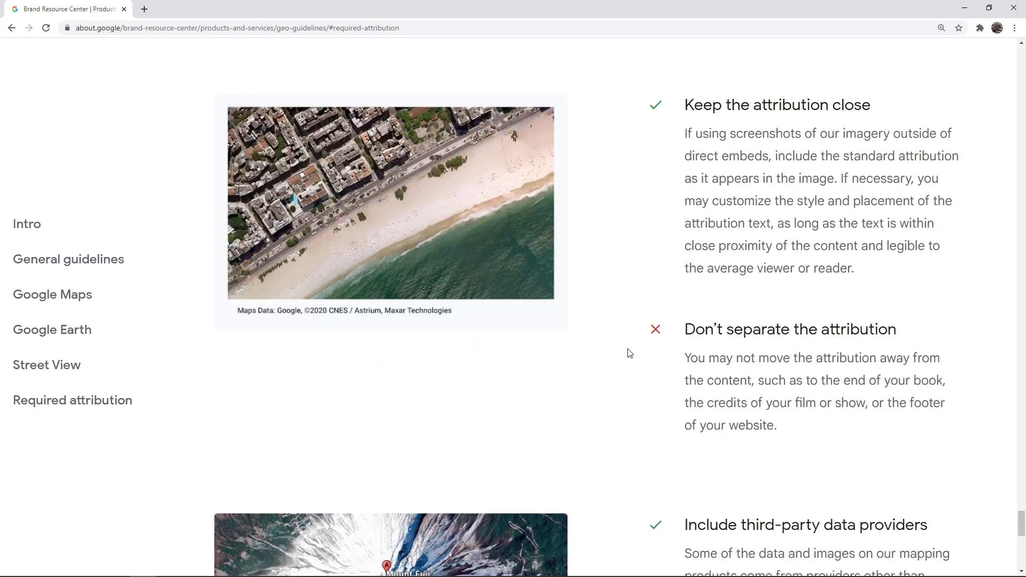
Read the guidelines on crediting third-party data providers on the Brand Resource Center page in the browser.
{"action": "scroll", "coordinate": [630, 353], "scroll_direction": "down", "scroll_amount": 8}
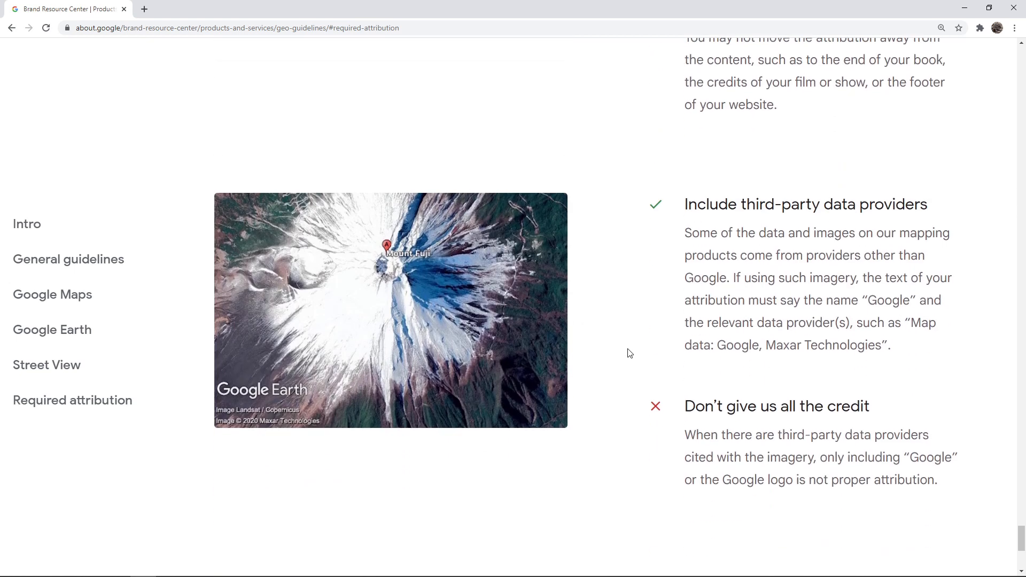